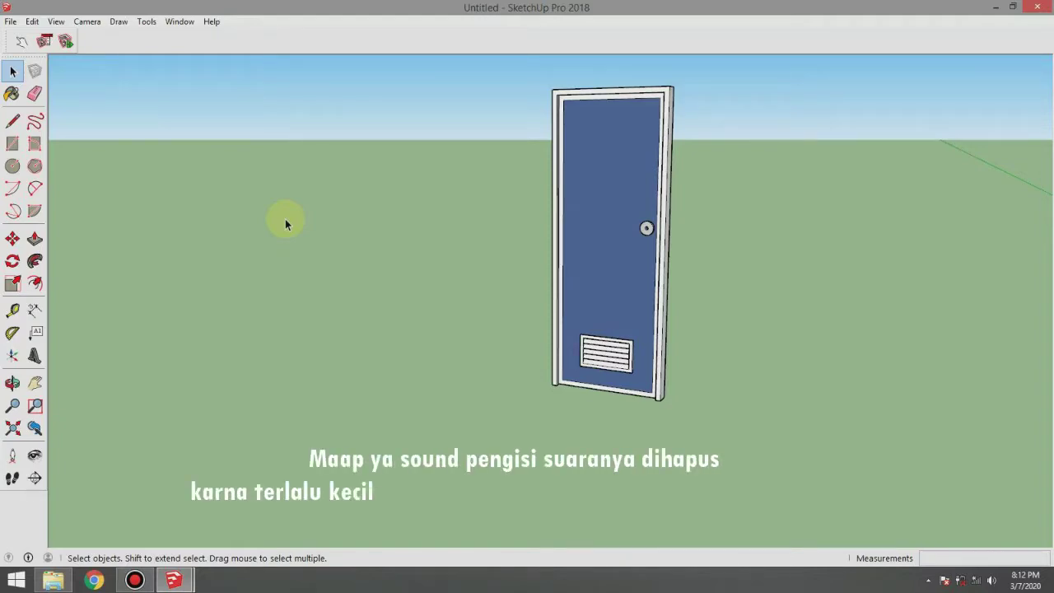
Orbit and zoom the view until the door faces forward
middle_click(461, 111)
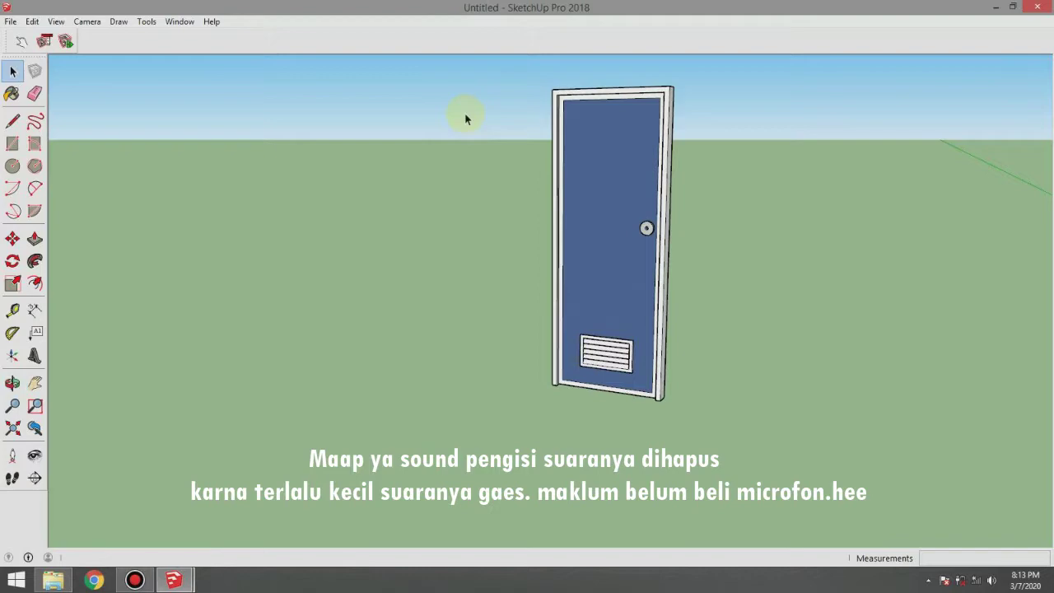
mouse_move(464, 193)
middle_mouse_down()
mouse_move(454, 211)
mouse_move(513, 188)
middle_mouse_up()
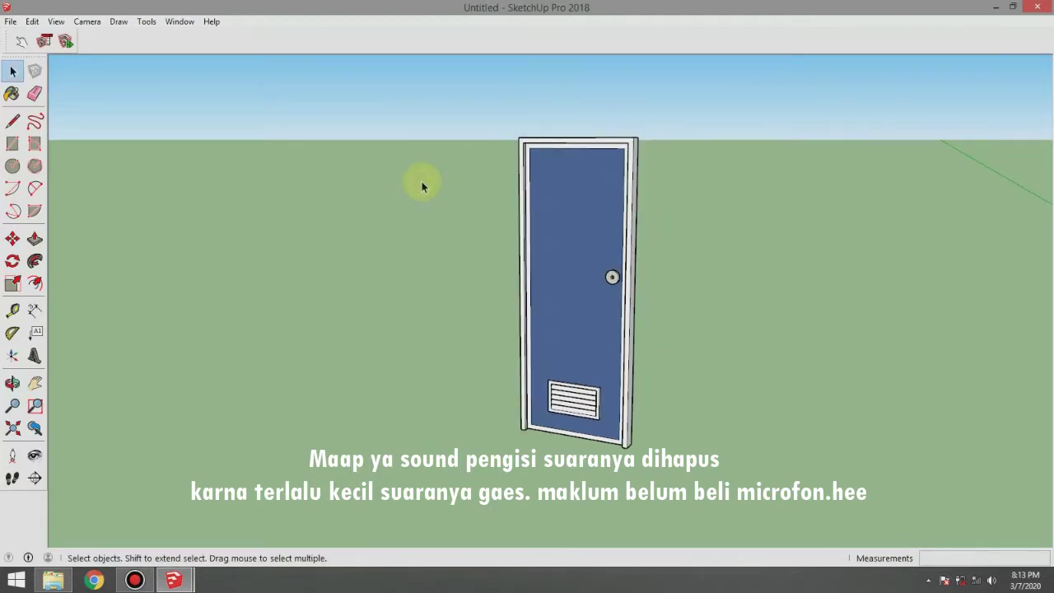
mouse_move(421, 181)
middle_mouse_down()
mouse_move(571, 148)
mouse_move(435, 171)
mouse_move(571, 188)
mouse_move(463, 157)
mouse_move(281, 148)
mouse_move(463, 131)
mouse_move(559, 157)
middle_mouse_up()
mouse_move(548, 204)
middle_mouse_down()
mouse_move(416, 176)
mouse_move(494, 207)
middle_mouse_up()
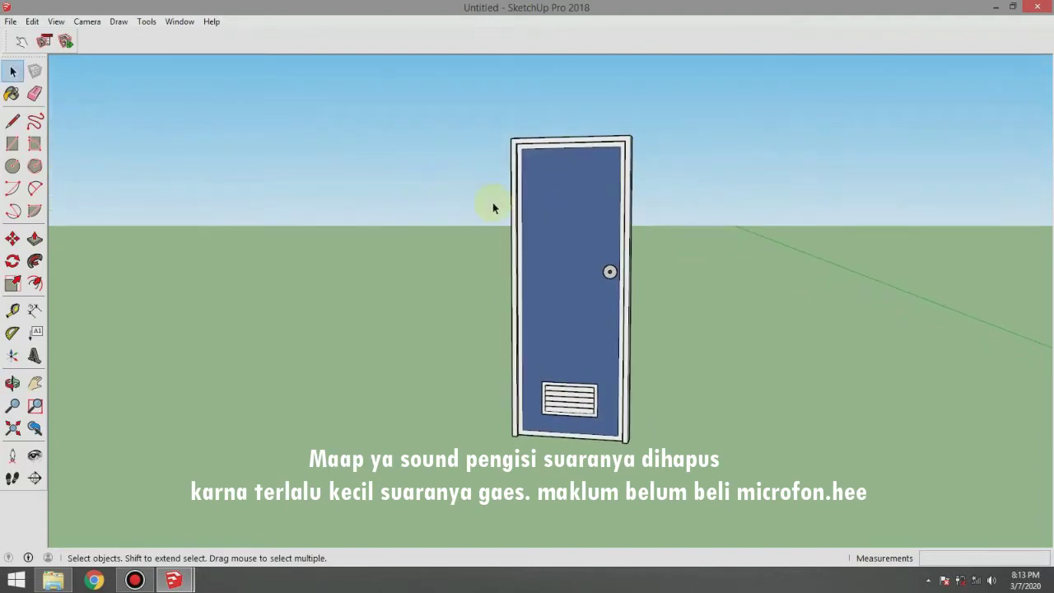
middle_click_drag(551, 181, 614, 168)
mouse_move(613, 167)
left_mouse_down()
mouse_move(393, 160)
mouse_move(560, 160)
mouse_move(510, 104)
mouse_move(414, 172)
mouse_move(524, 237)
left_mouse_up()
key("space")
middle_click_drag(524, 236, 539, 219)
key("o")
mouse_move(544, 212)
left_mouse_down()
mouse_move(512, 181)
mouse_move(489, 214)
left_mouse_up()
key("space")
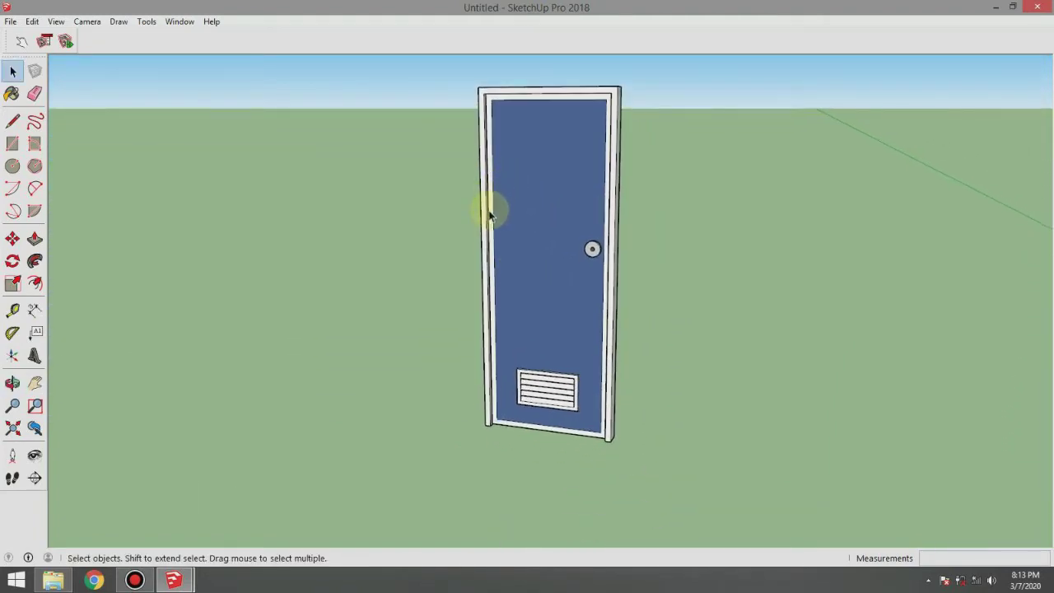
scroll(544, 137, "up", 3)
scroll(457, 93, "down", 1)
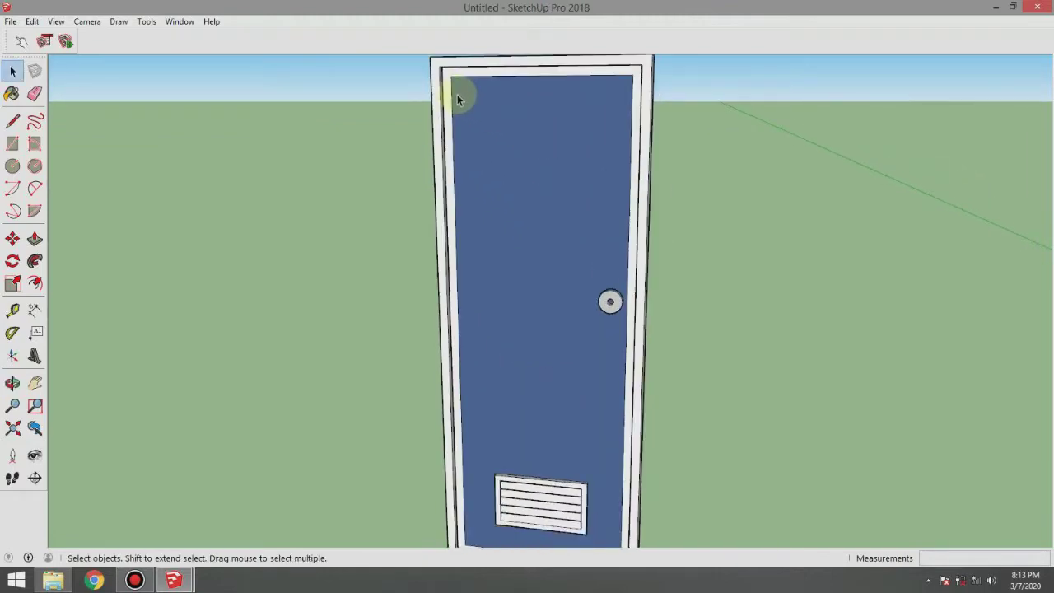
scroll(451, 96, "down", 1)
Select the door, then reframe the view lower and closer to it
left_click(454, 96)
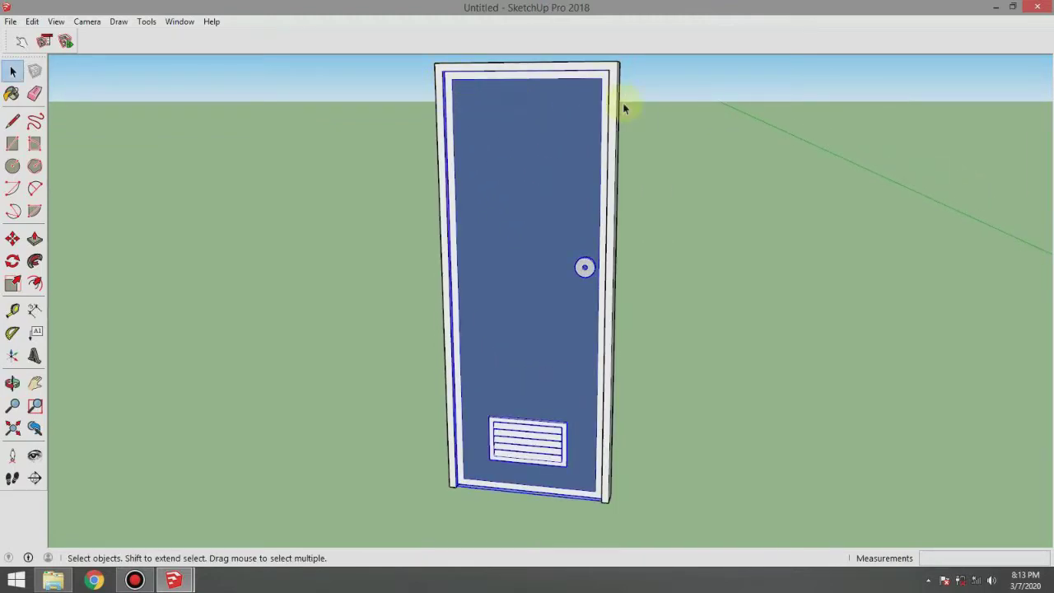
middle_click_drag(503, 362, 522, 357)
scroll(576, 176, "down", 2)
mouse_move(576, 176)
middle_mouse_down()
mouse_move(570, 346)
mouse_move(593, 291)
middle_mouse_up()
scroll(611, 296, "up", 2)
scroll(599, 289, "down", 1)
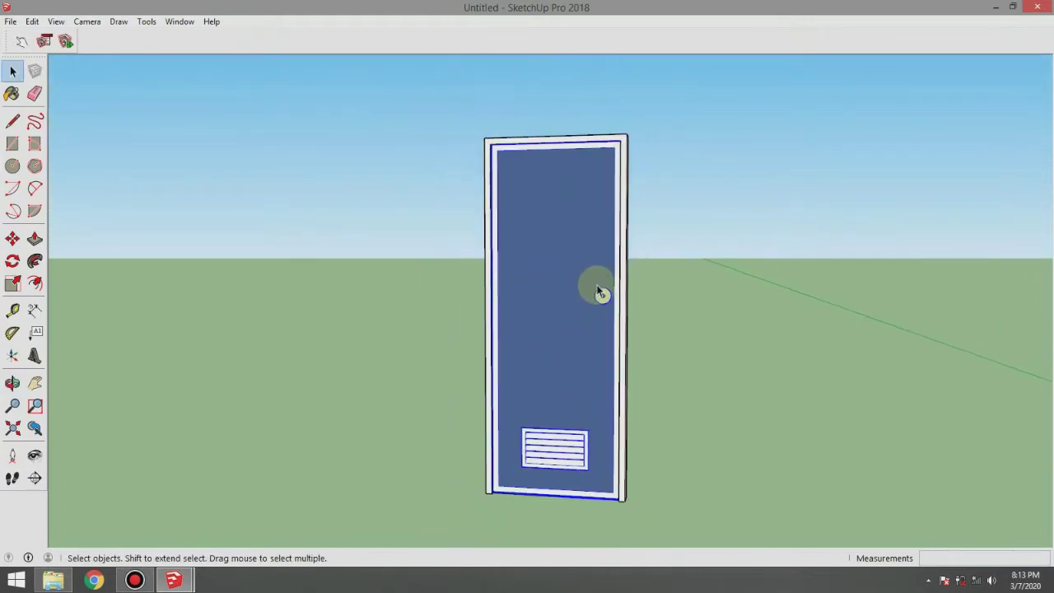
scroll(624, 242, "up", 2)
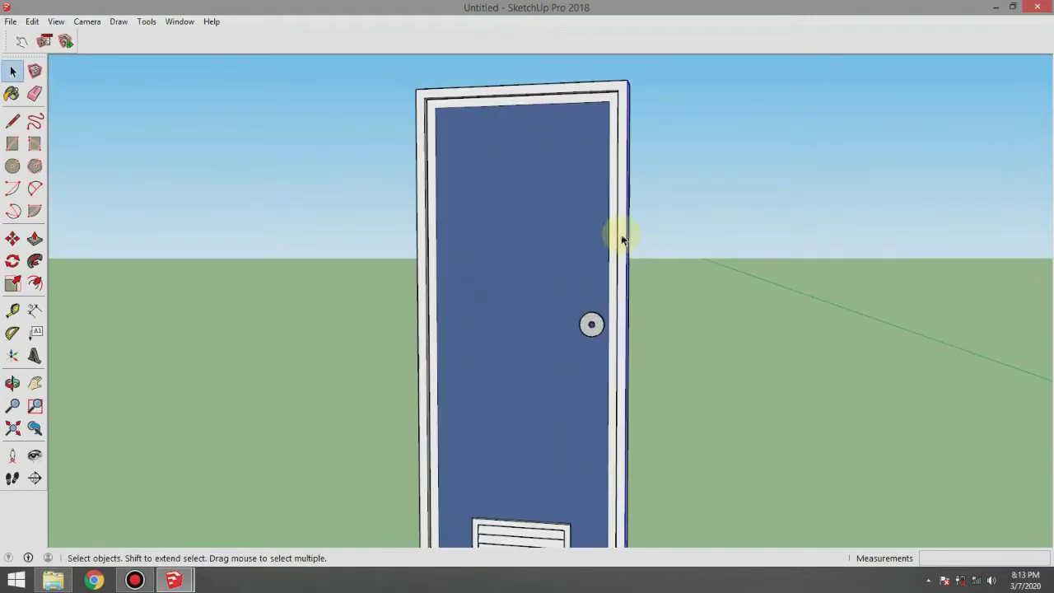
scroll(621, 239, "up", 1)
Make the door's outer frame its own group, clear the selection and zoom out
left_click(621, 239)
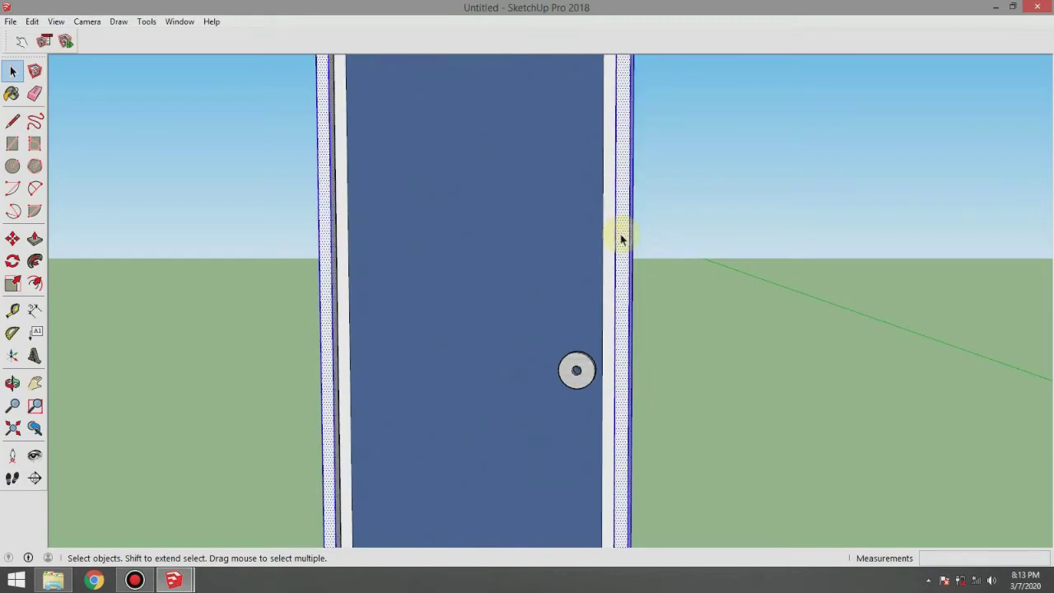
right_click(622, 238)
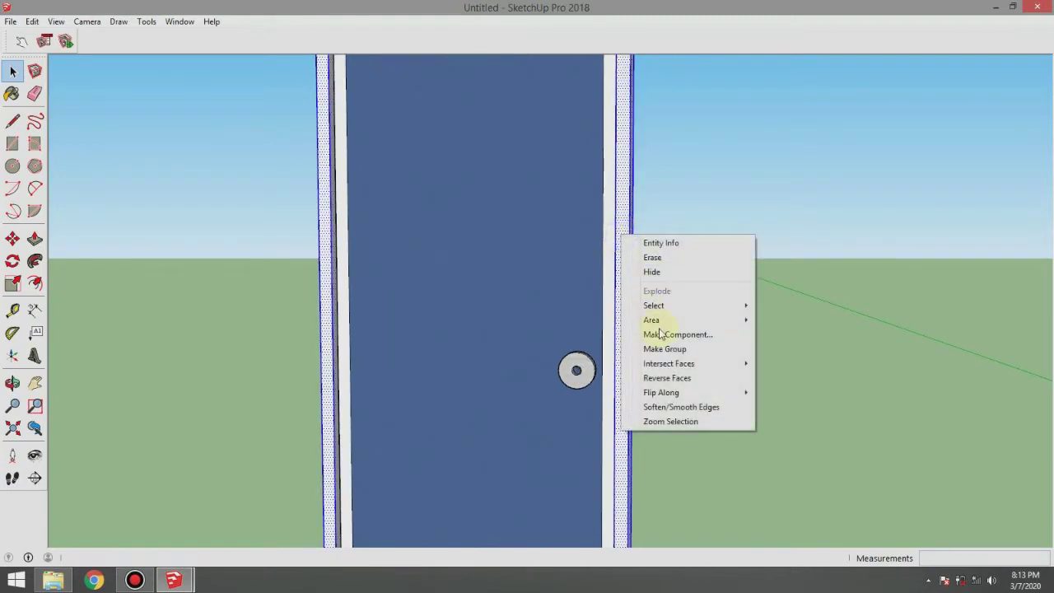
left_click(667, 349)
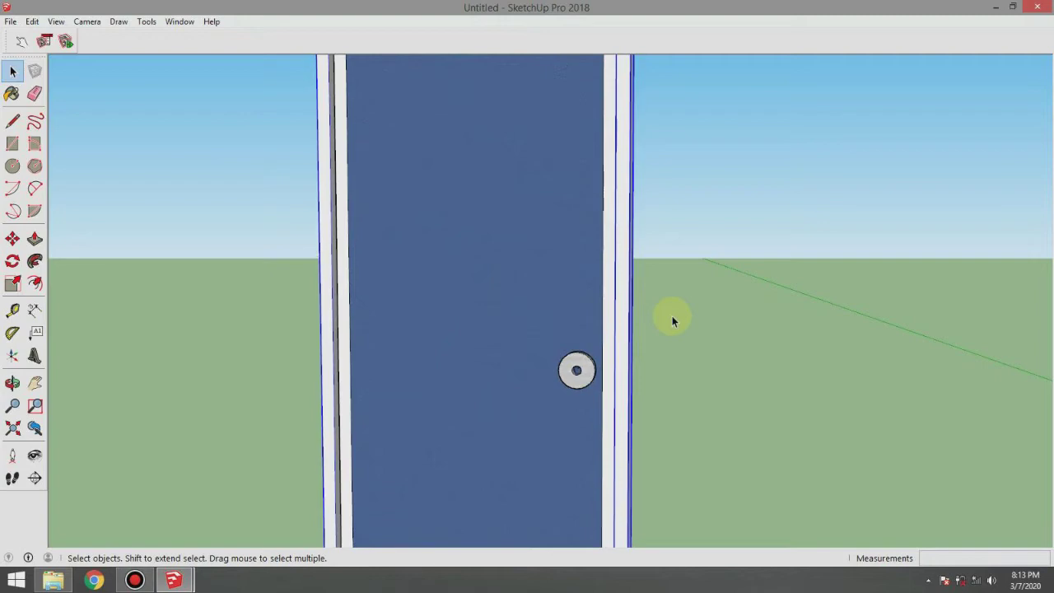
left_click(727, 349)
scroll(494, 379, "down", 3)
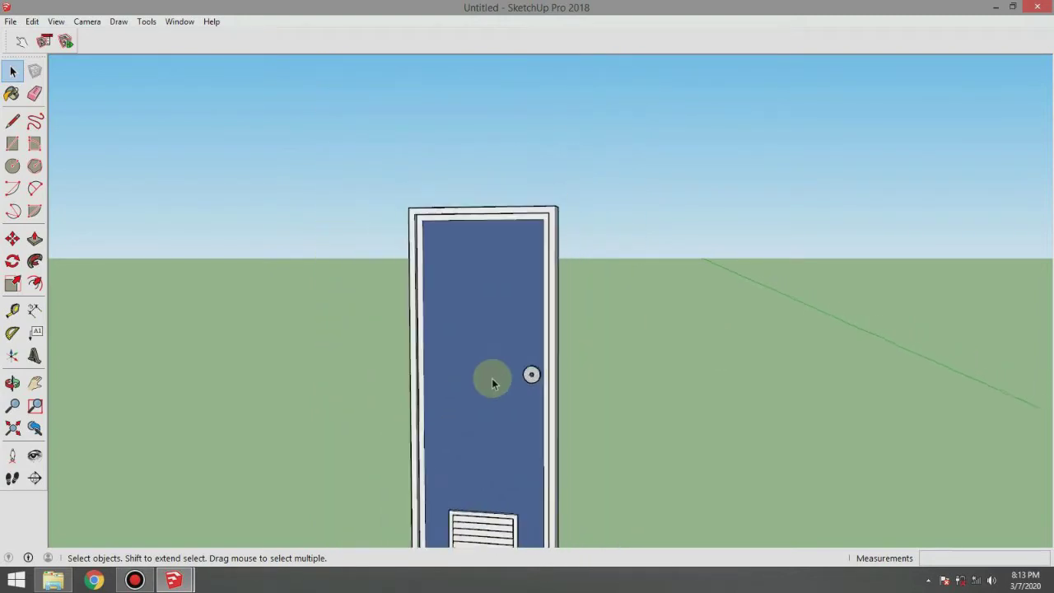
scroll(485, 391, "down", 2)
scroll(466, 355, "down", 1)
Window-select the door and frame and make them a component named 'aaa'
left_click_drag(403, 458, 724, 129)
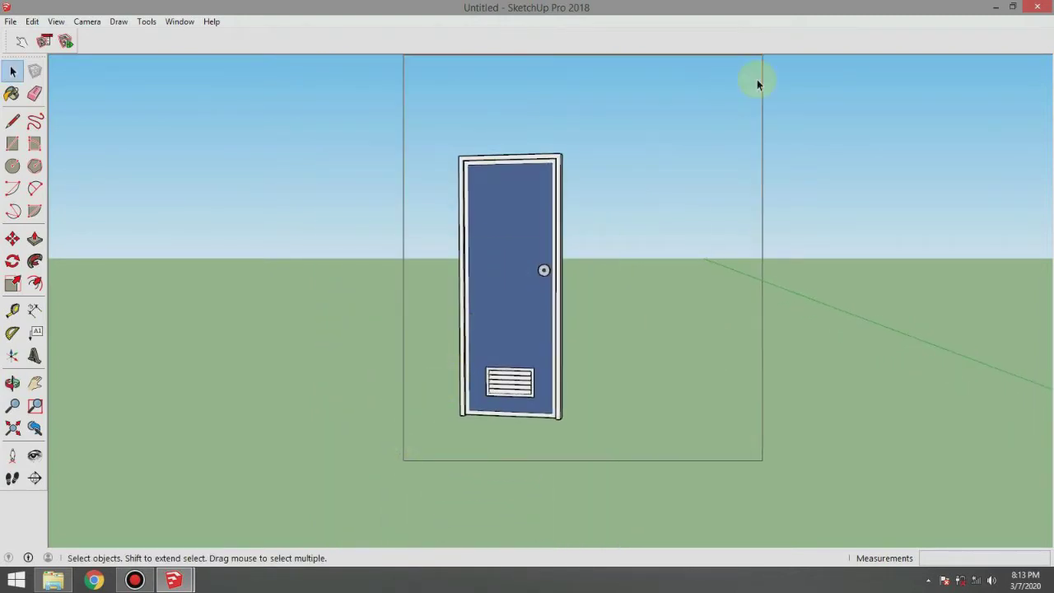
right_click(535, 201)
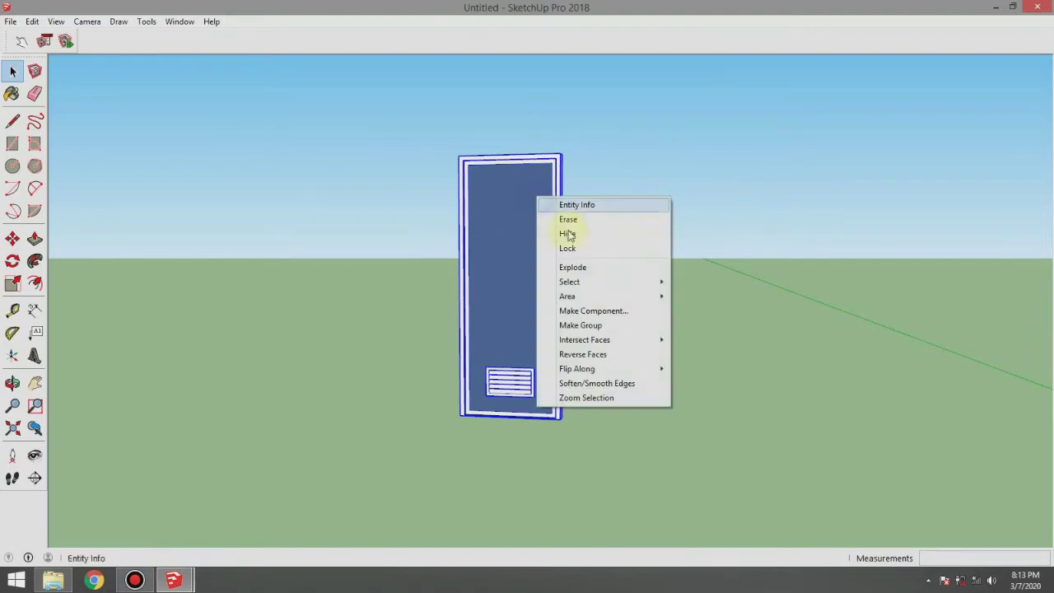
left_click(606, 308)
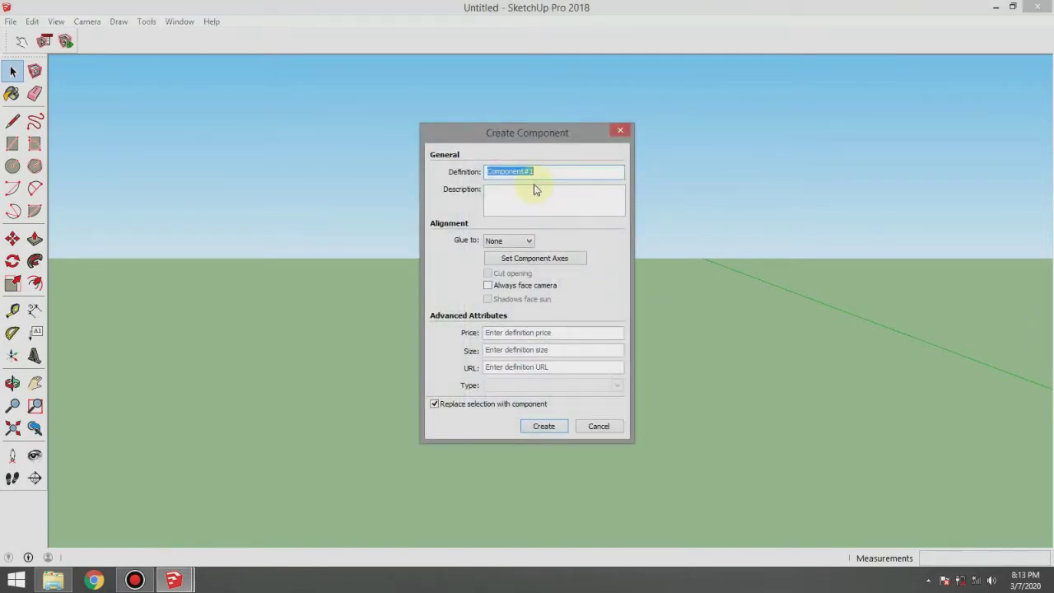
type("aaa")
left_click(543, 425)
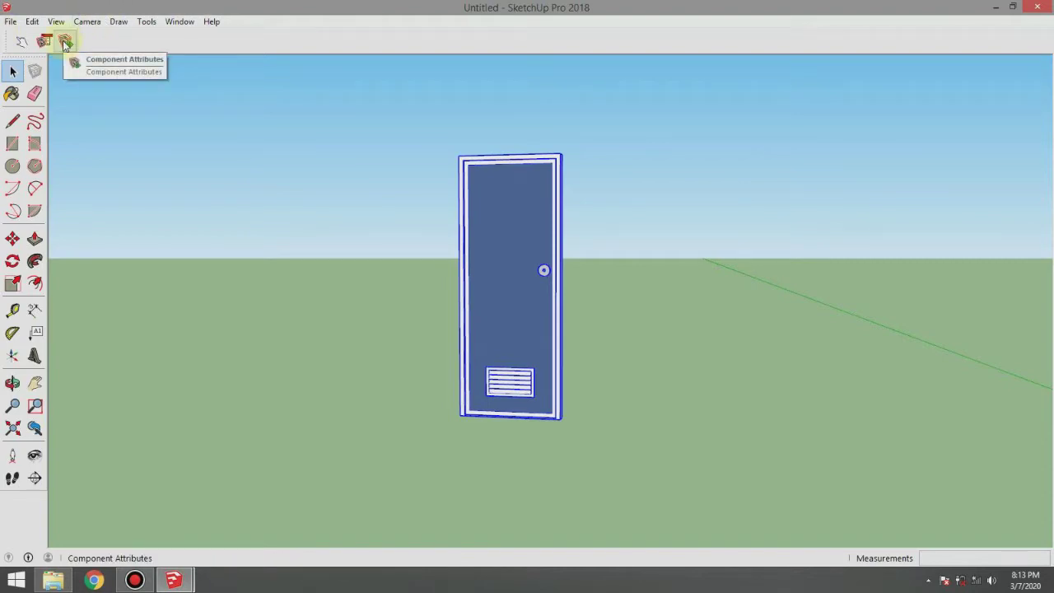
Open the Component Attributes panel and try editing the door component's inner group
left_click(66, 43)
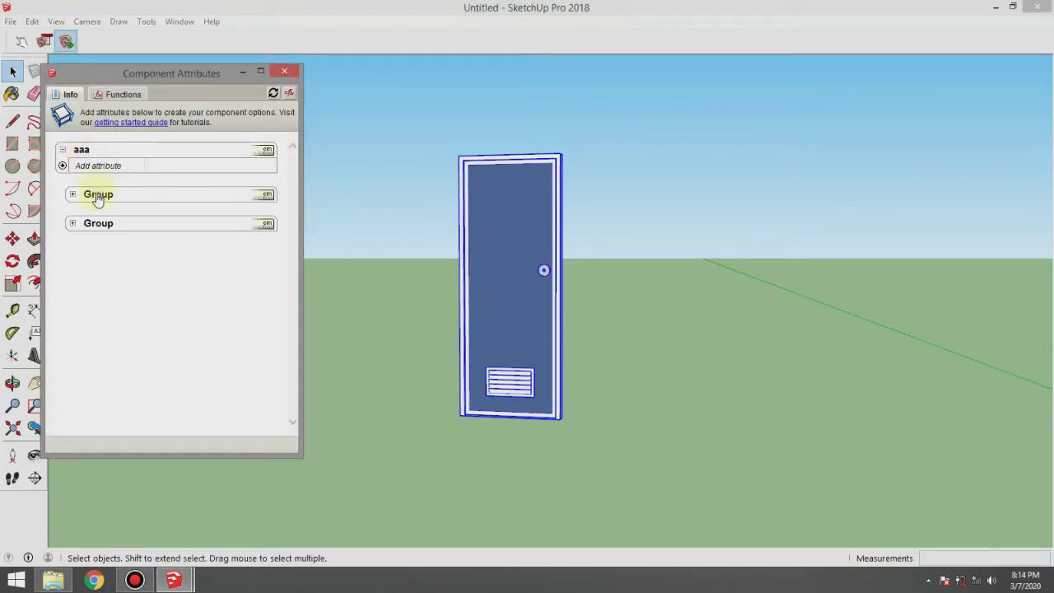
left_click(363, 171)
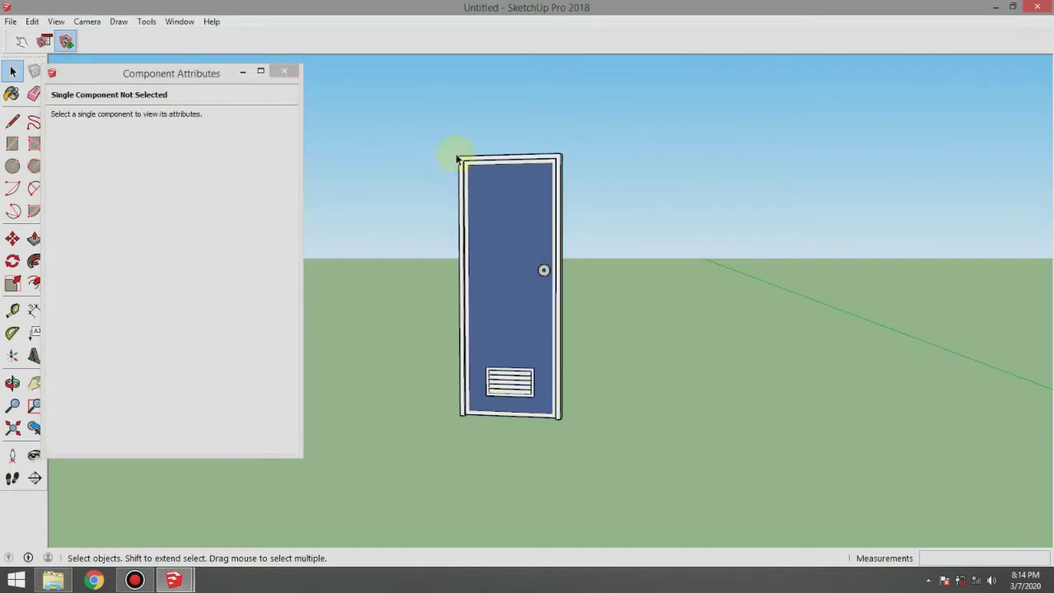
left_click(481, 163)
double_click(482, 162)
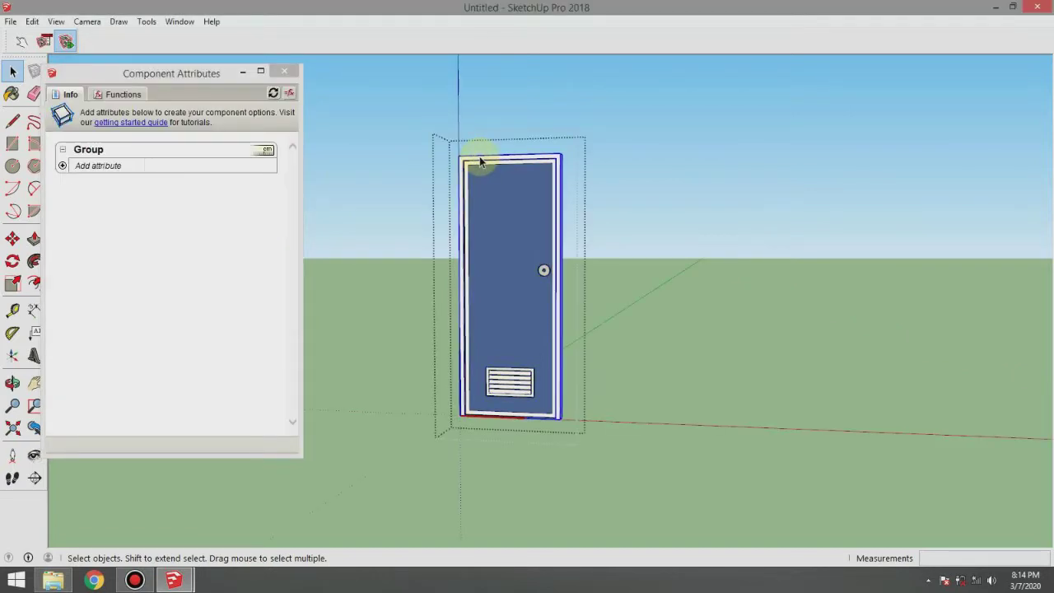
left_click(482, 163)
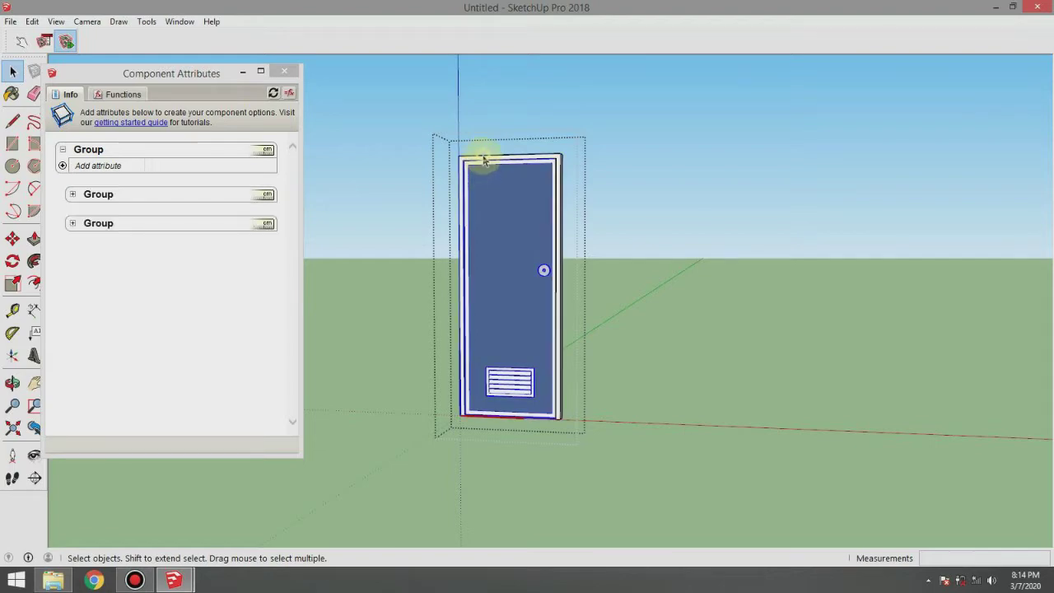
left_click(347, 218)
Re-enter the door component and show its inner frame group in Component Attributes
left_click(499, 172)
left_click(395, 195)
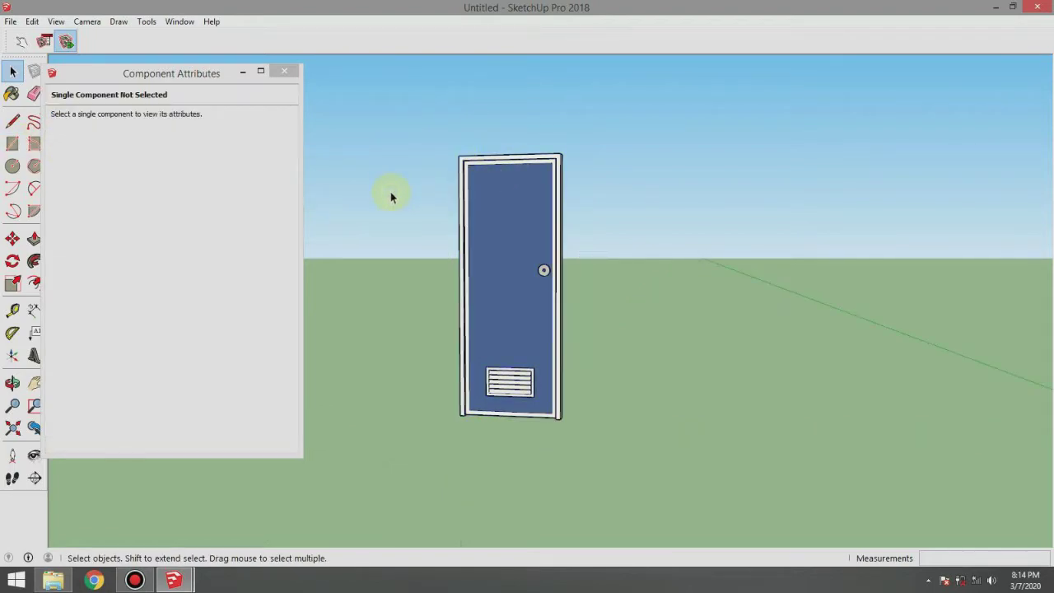
left_click(464, 182)
double_click(482, 163)
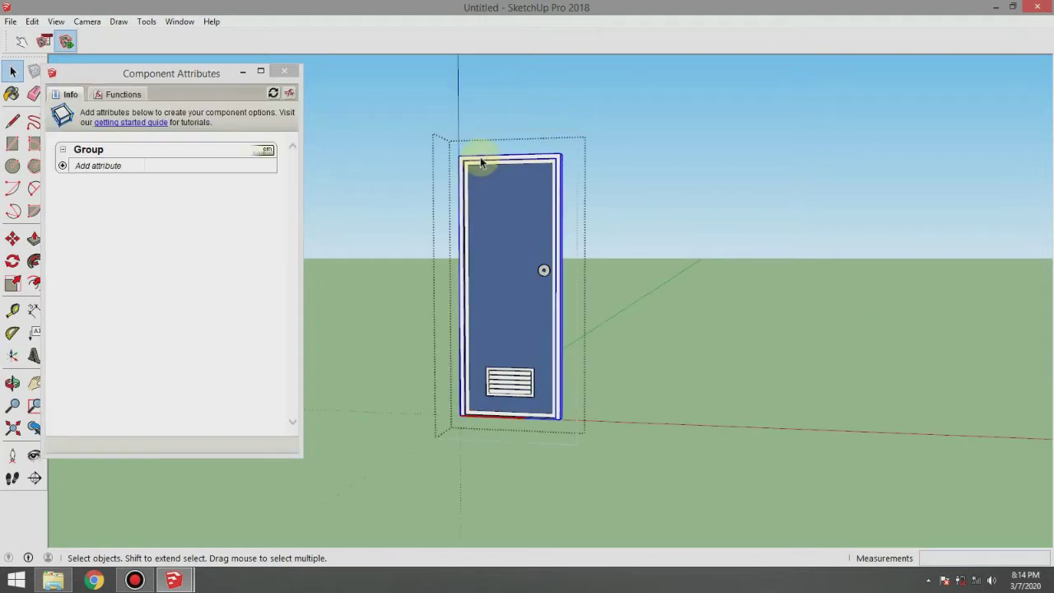
left_click(483, 185)
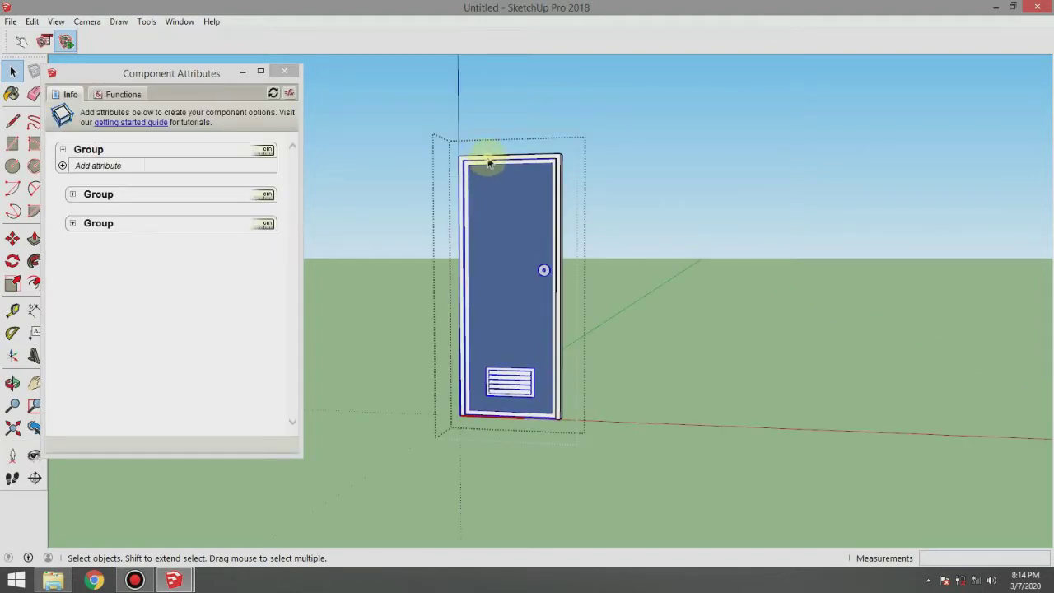
left_click(486, 163)
Select the door so Component Attributes lists its sub-groups
left_click(86, 155)
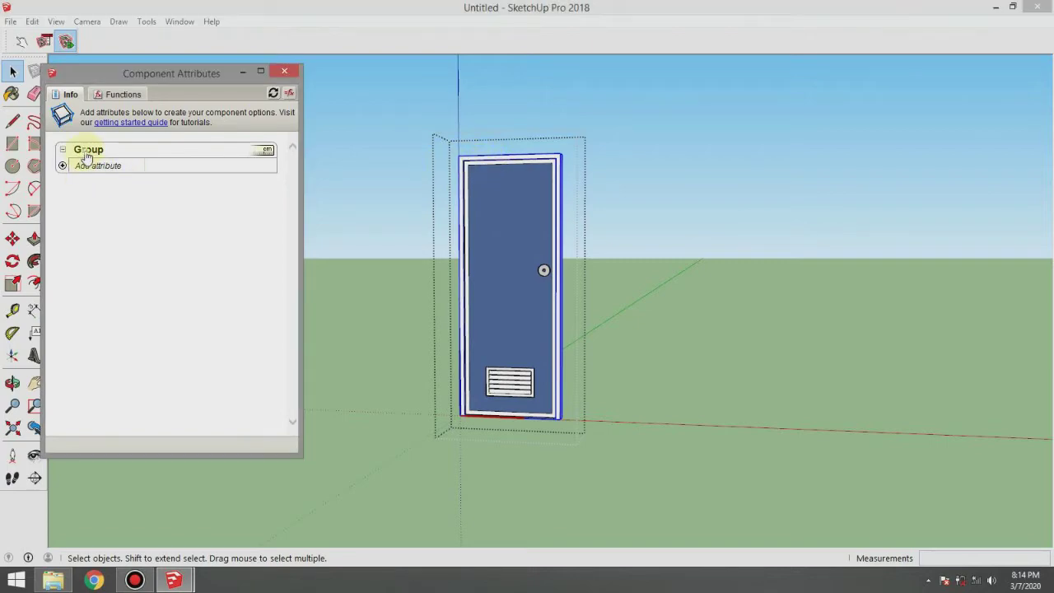
double_click(86, 155)
type("Kusen")
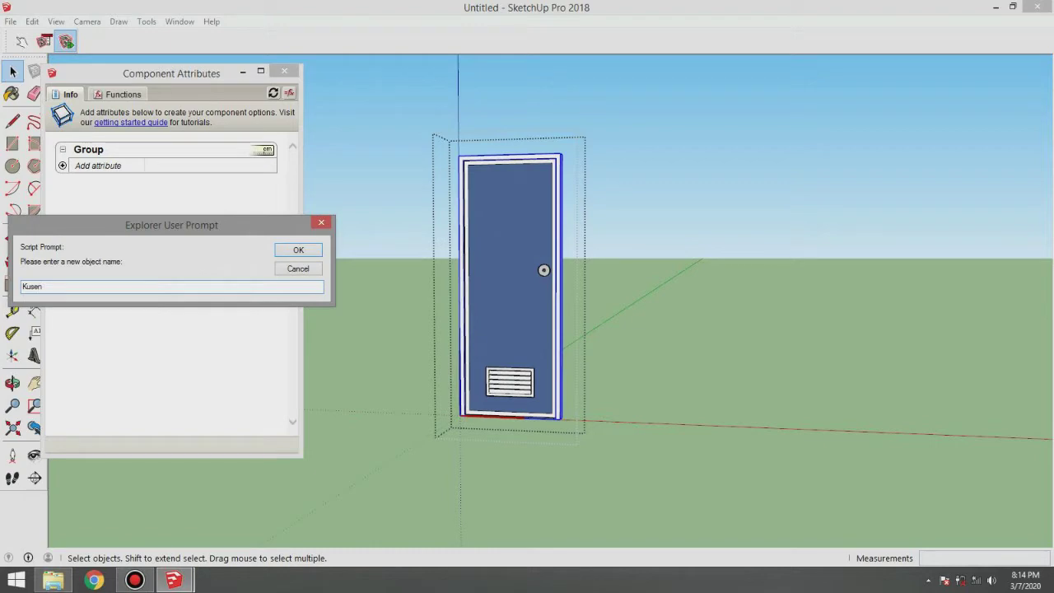
left_click(298, 252)
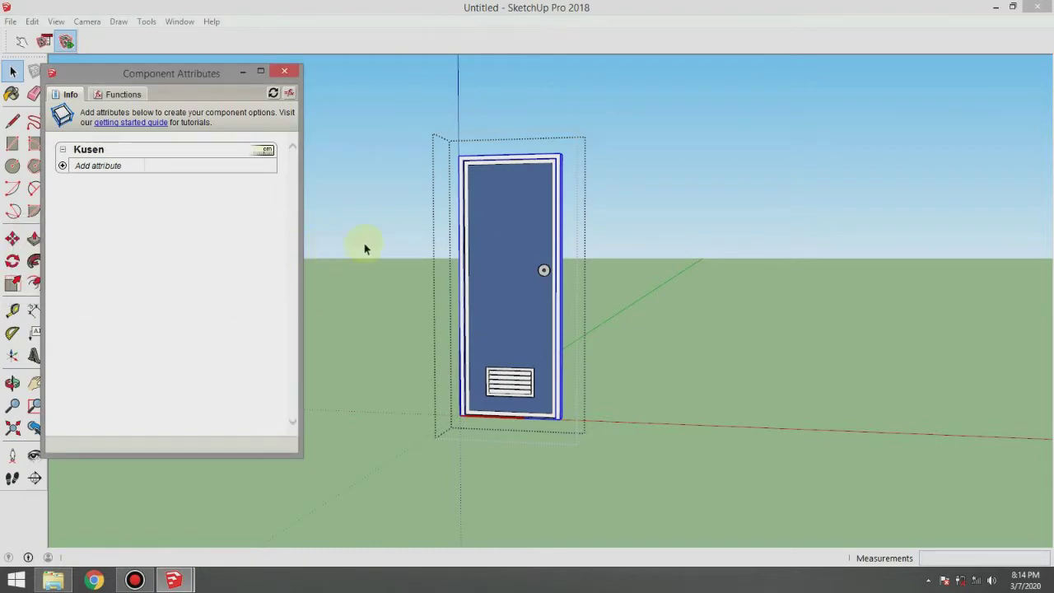
left_click(511, 210)
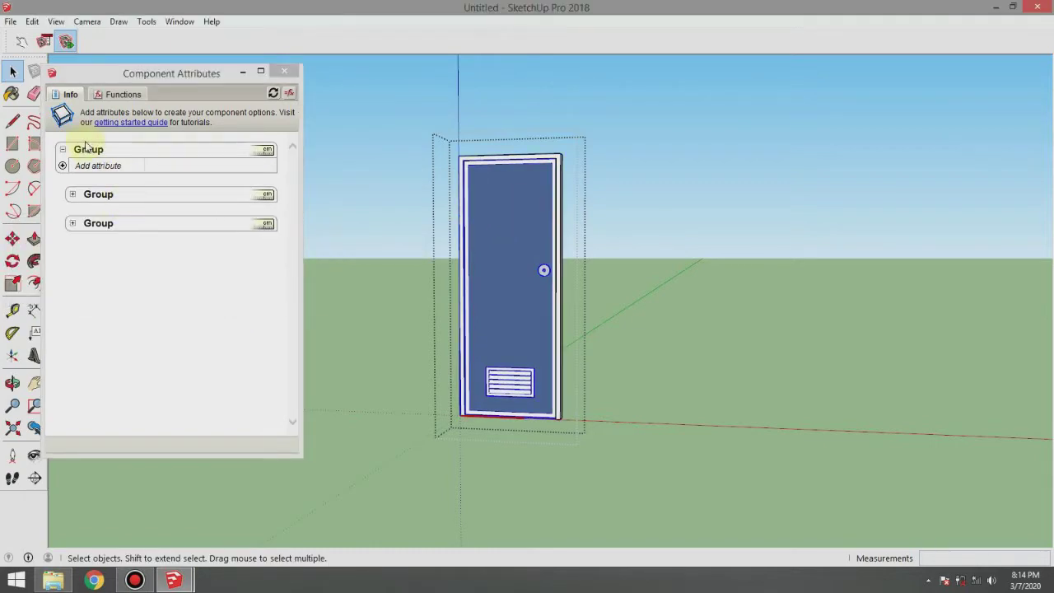
Rename the top group to 'Daun Pintu' and exit the component edit
left_click(88, 152)
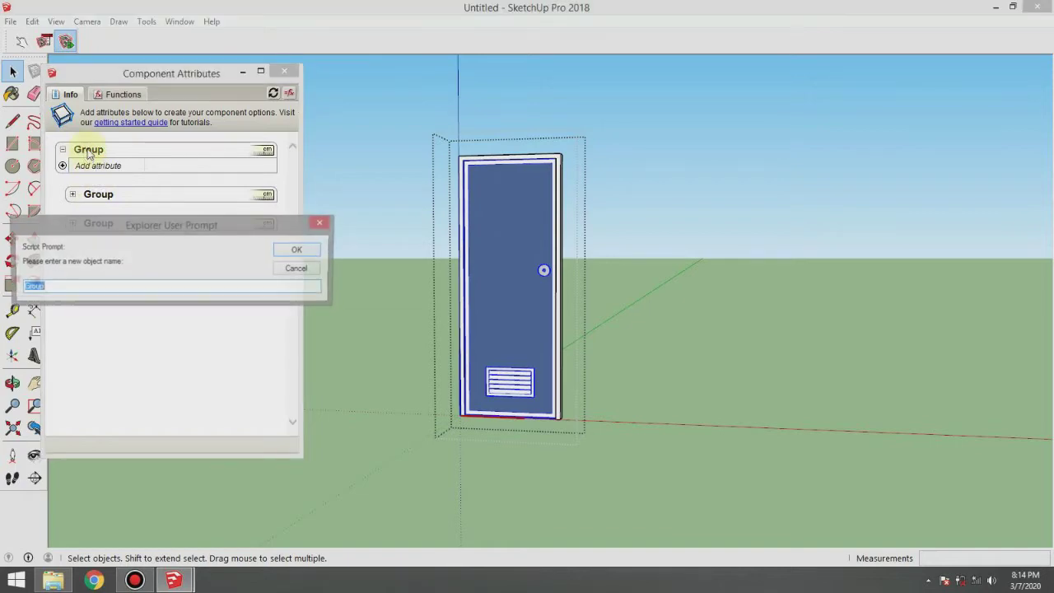
type("D")
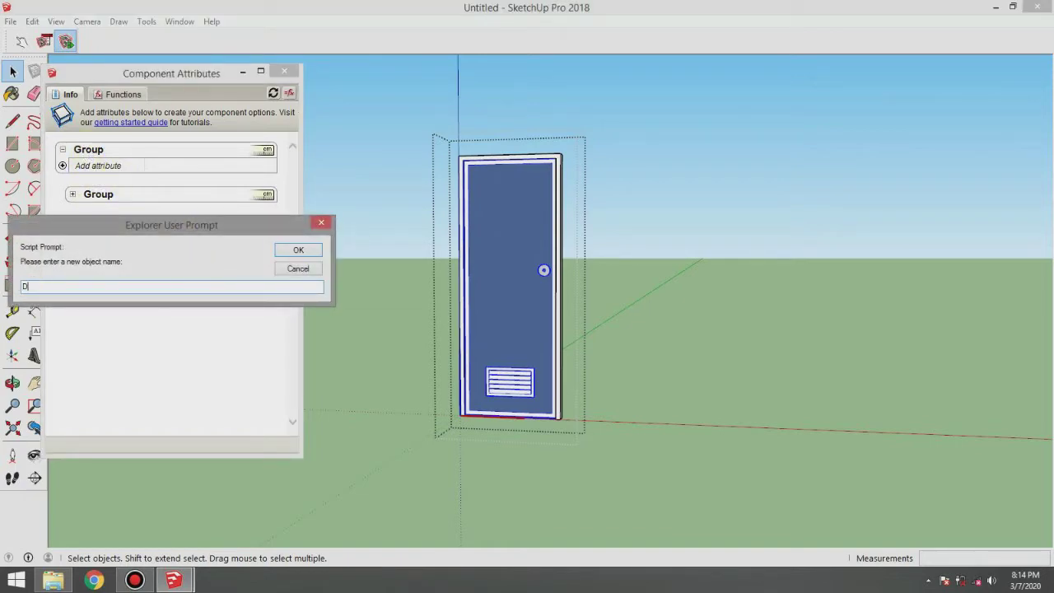
type("aun Pintu")
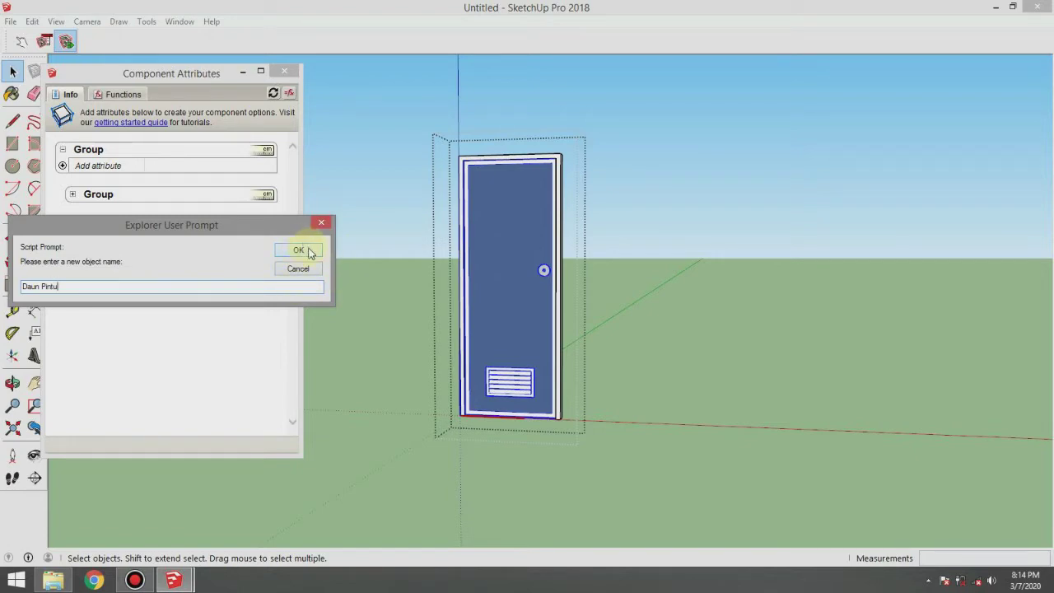
left_click(299, 250)
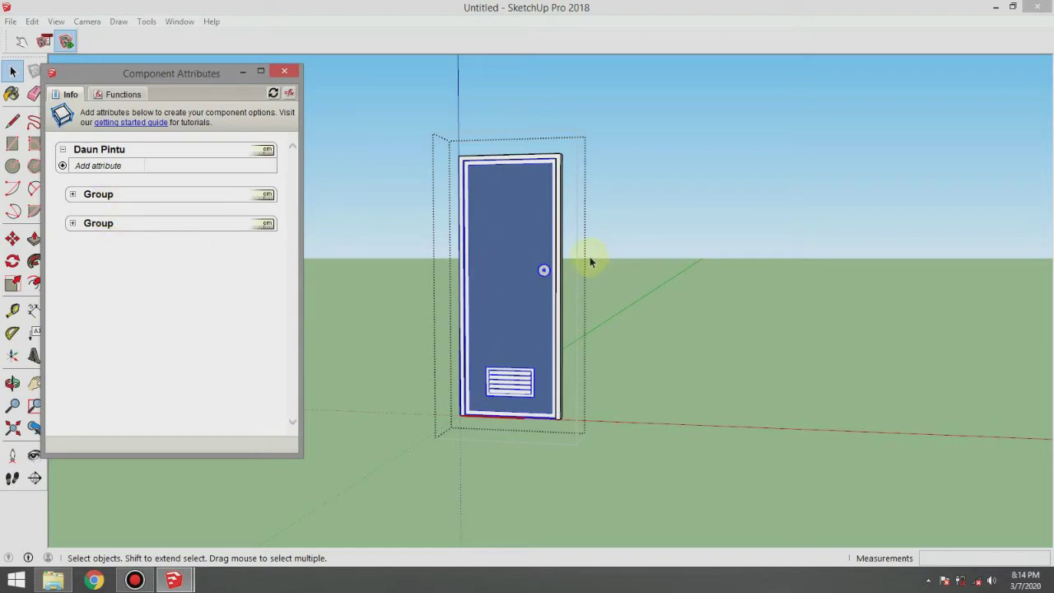
left_click(514, 369)
left_click(391, 213)
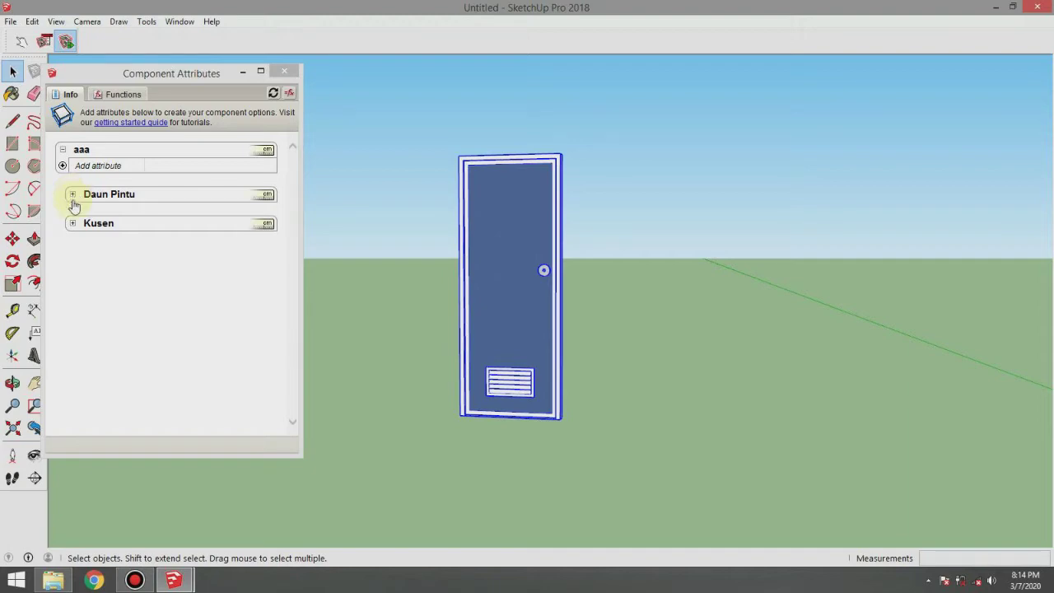
Add an onClick attribute to Daun Pintu set to ANIMATE("RotZ",0,90)
left_click(73, 195)
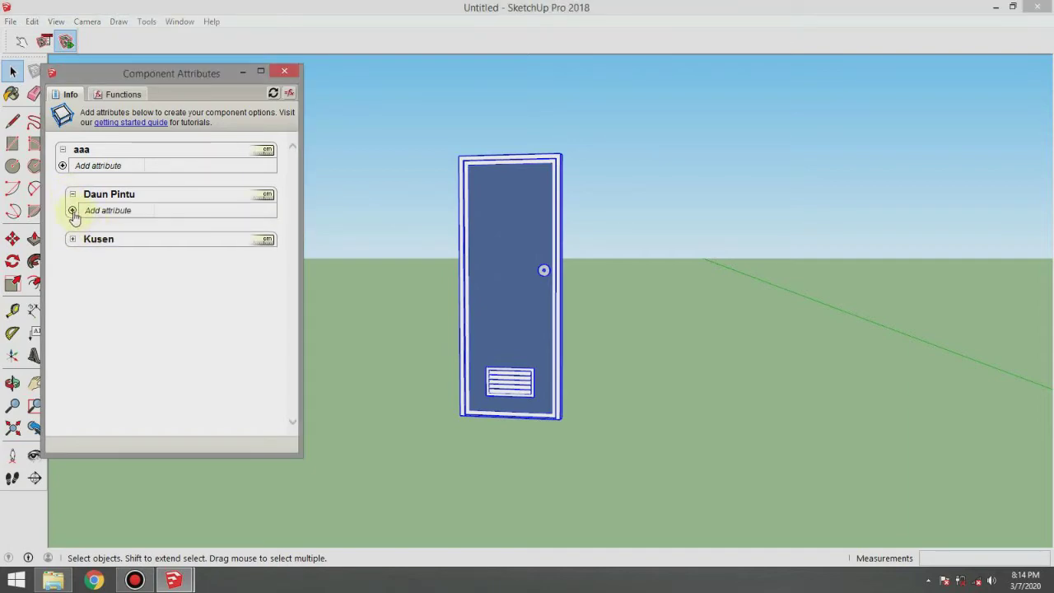
left_click(72, 211)
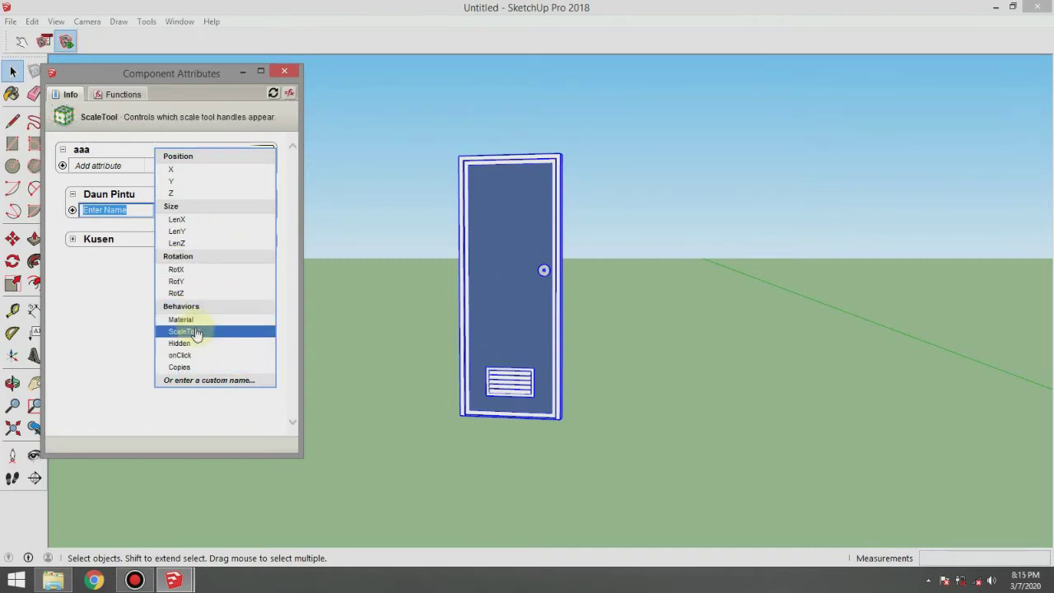
left_click(183, 355)
type("ANIMATE(\"RotZ\",0,90)")
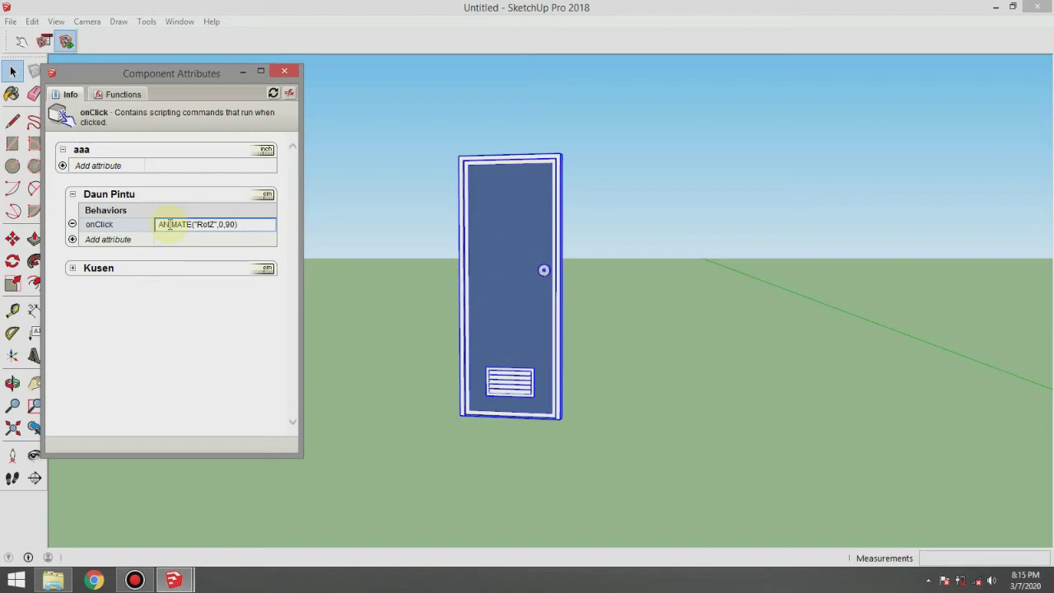
key("Return")
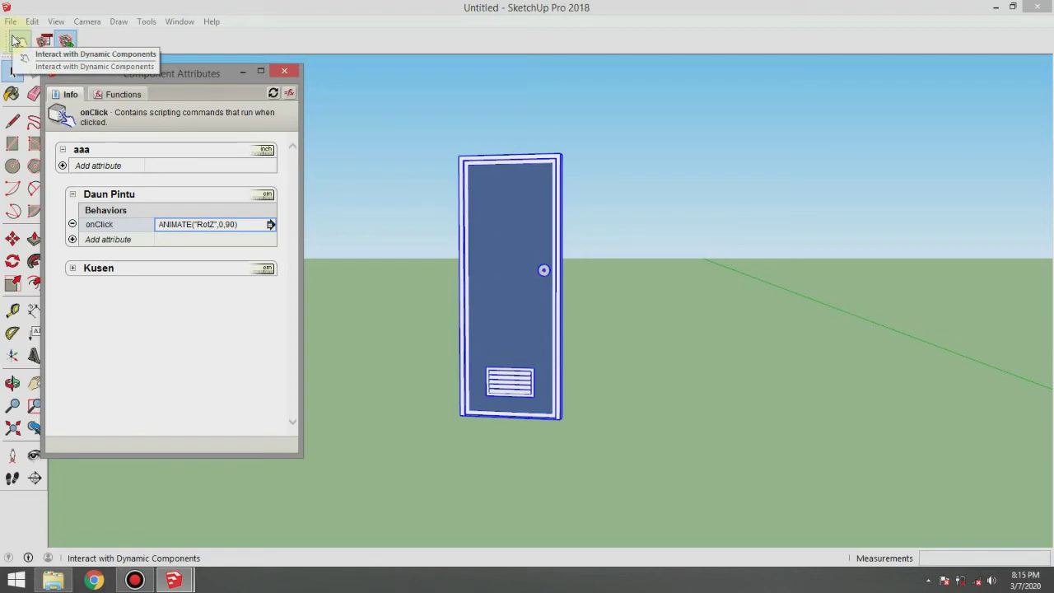
With Interact with Dynamic Components, swing the door open and shut, closing Component Attributes
left_click(16, 41)
left_click(509, 224)
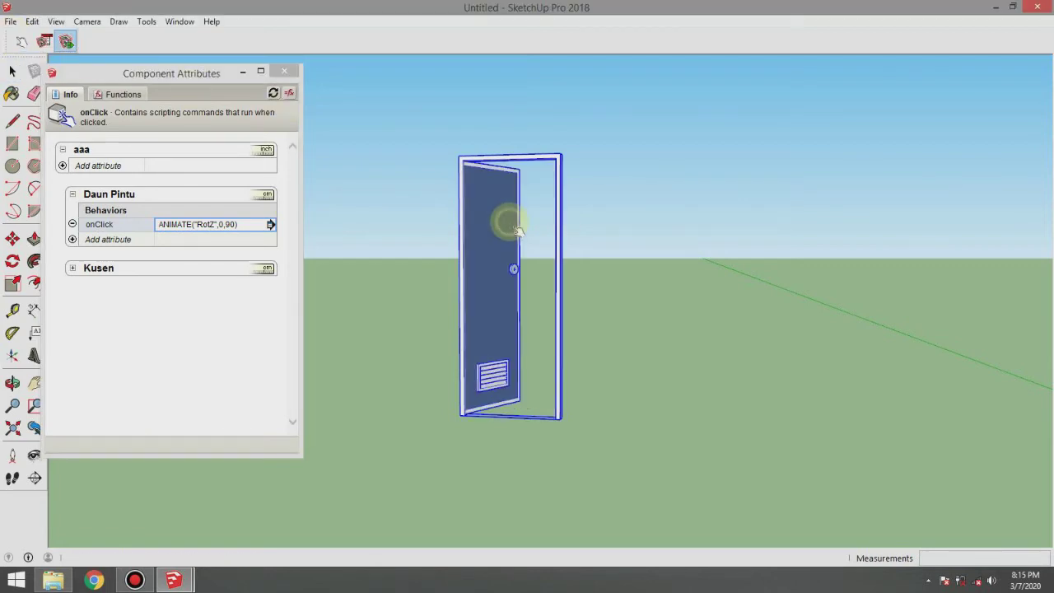
left_click(486, 227)
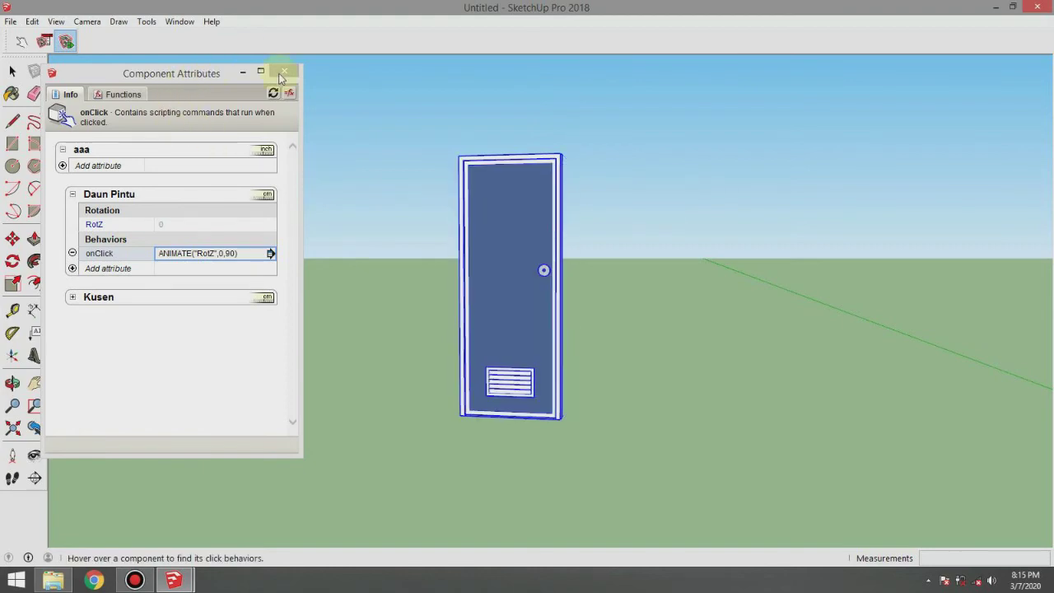
left_click(536, 195)
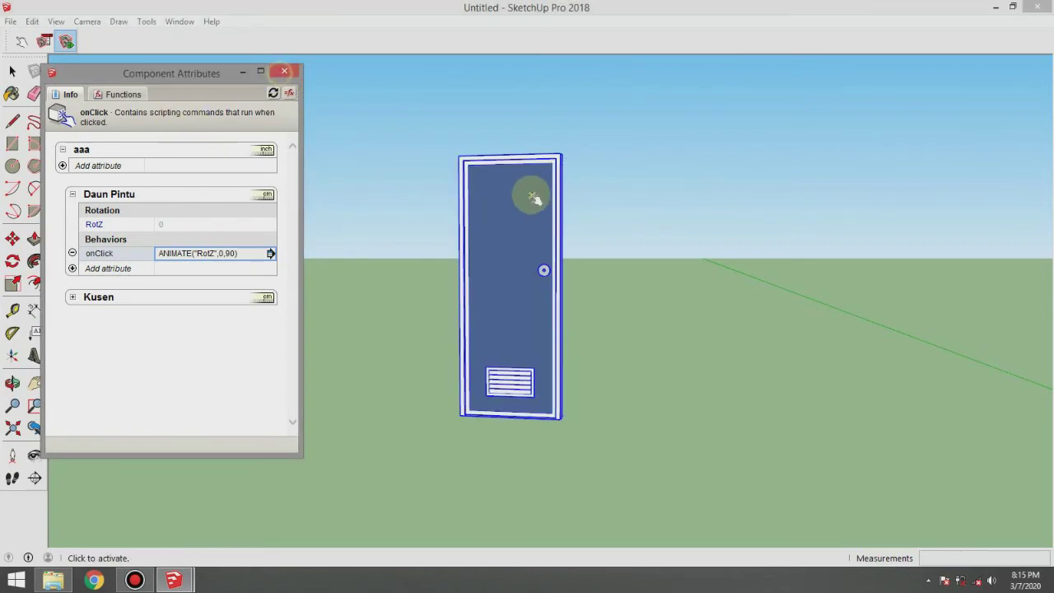
left_click(281, 73)
left_click(473, 211)
Orbit to side views and toggle the door open and shut
middle_click_drag(454, 216, 585, 297)
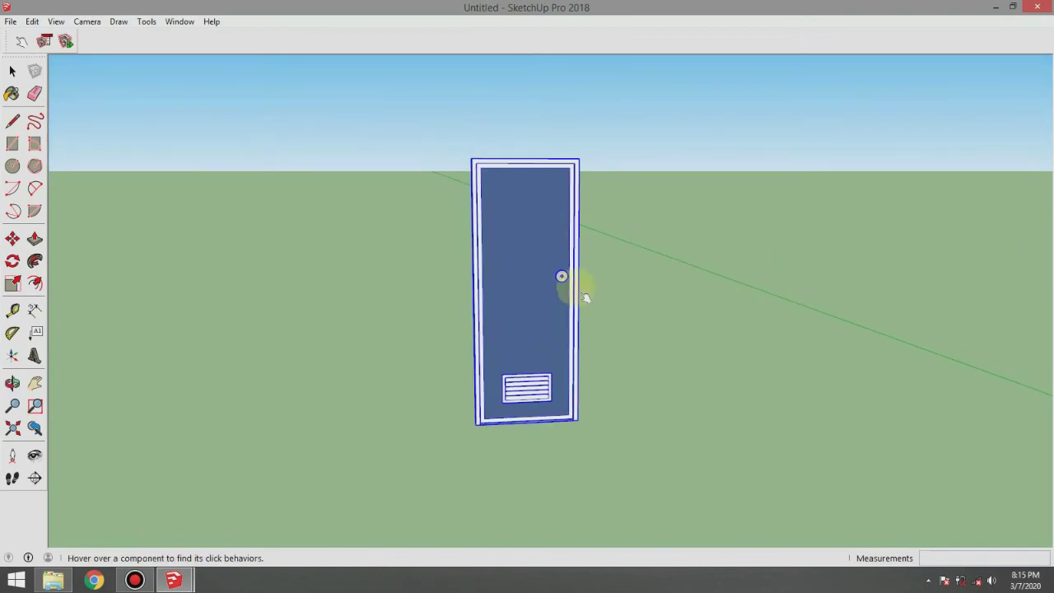
mouse_move(411, 322)
middle_mouse_down()
mouse_move(529, 307)
mouse_move(670, 348)
mouse_move(546, 344)
middle_mouse_up()
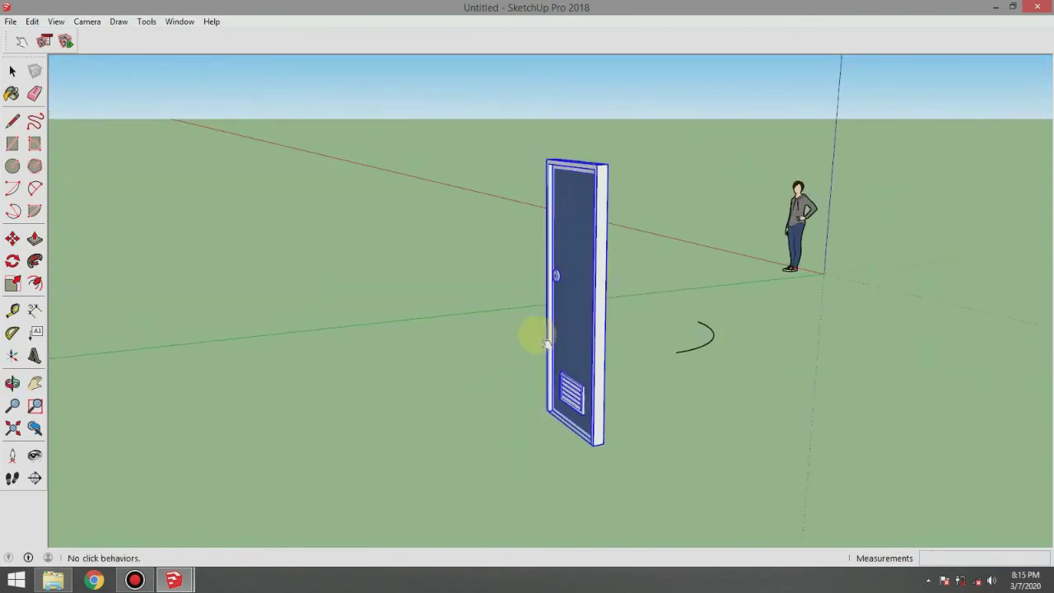
left_click(582, 265)
middle_click_drag(560, 261, 534, 336)
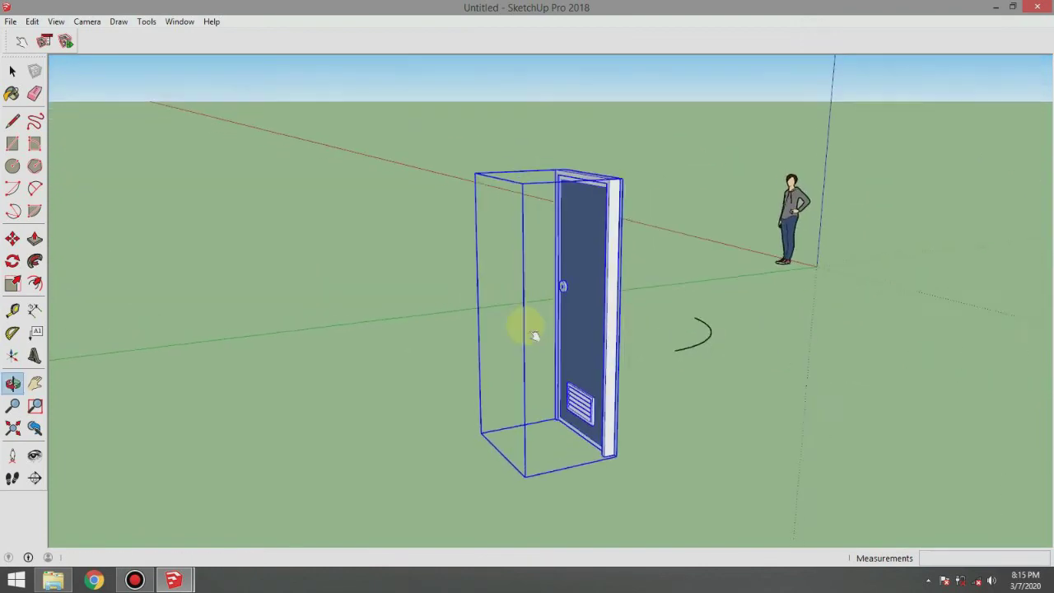
left_click(534, 336)
left_click(583, 291)
mouse_move(553, 278)
middle_mouse_down()
mouse_move(760, 368)
mouse_move(548, 346)
middle_mouse_up()
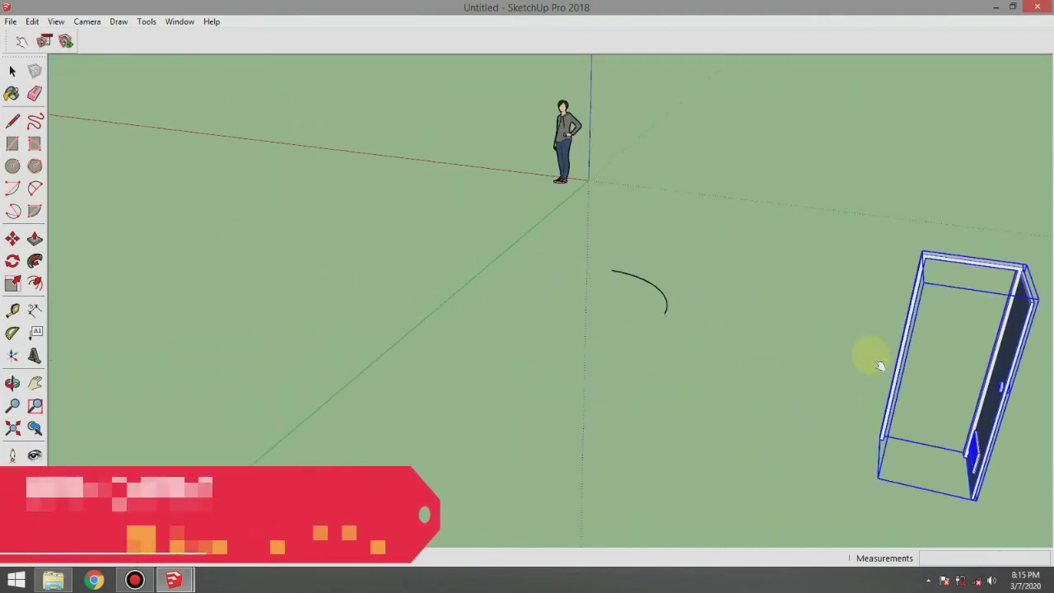
left_click(879, 365)
Orbit back to the front and open and close the door several more times
mouse_move(700, 358)
middle_mouse_down()
mouse_move(767, 395)
mouse_move(329, 272)
mouse_move(689, 348)
mouse_move(442, 344)
mouse_move(483, 348)
middle_mouse_up()
left_click(494, 354)
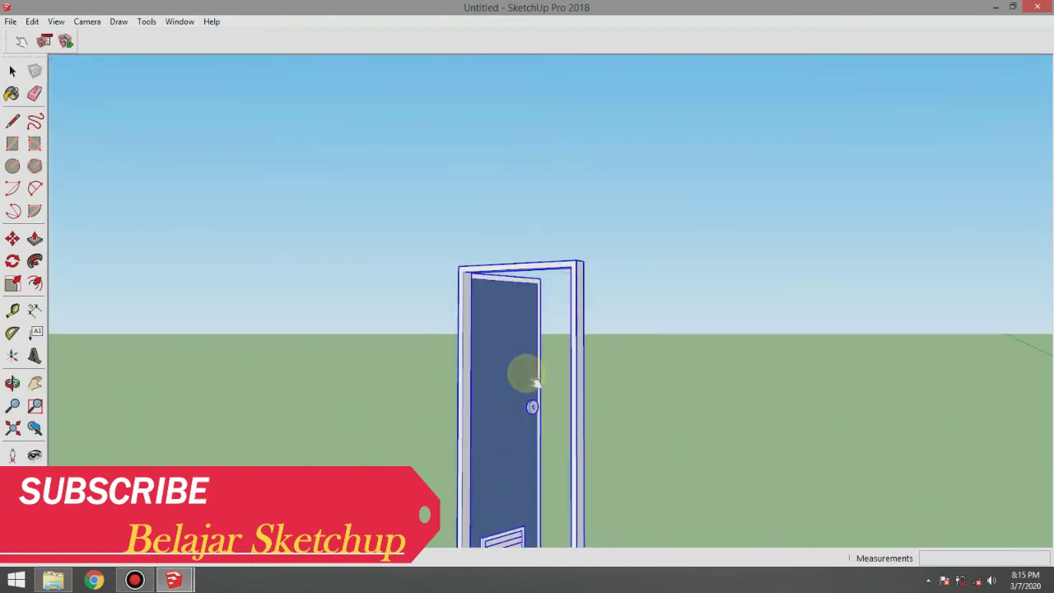
left_click(500, 348)
middle_click_drag(506, 344, 502, 343)
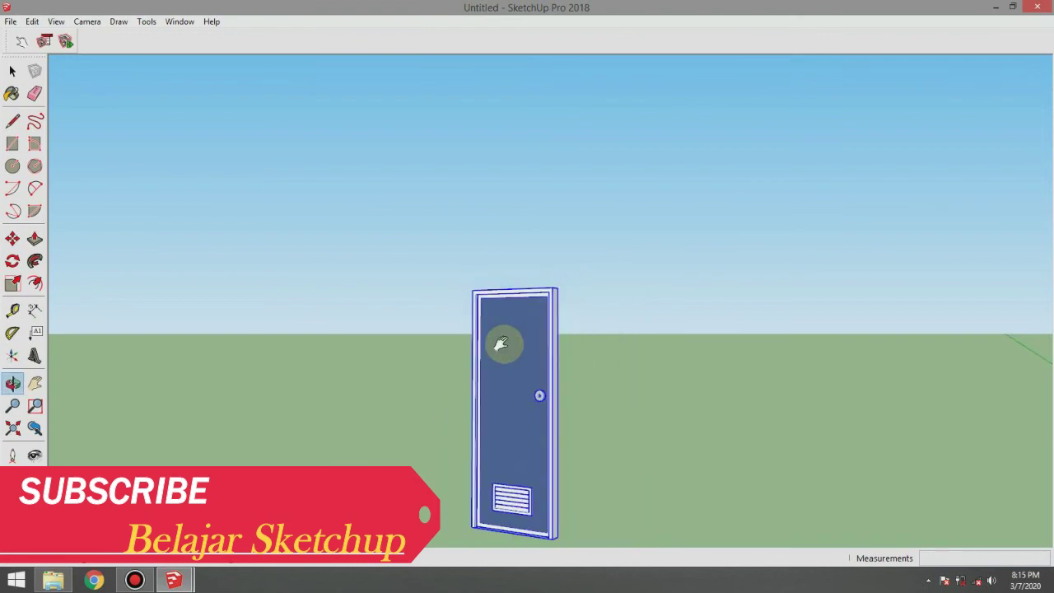
left_click(527, 331)
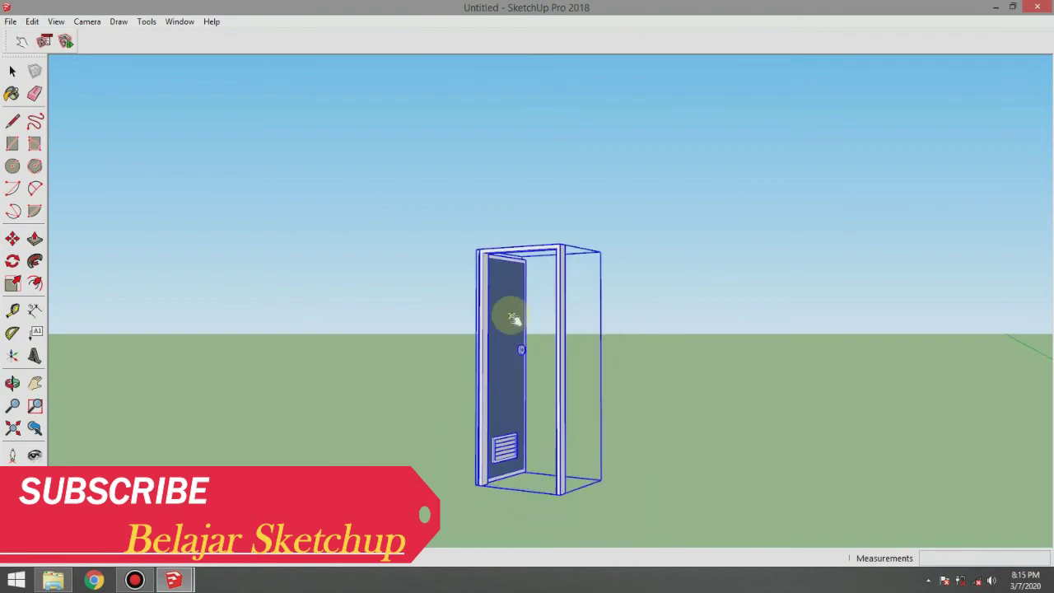
left_click(514, 323)
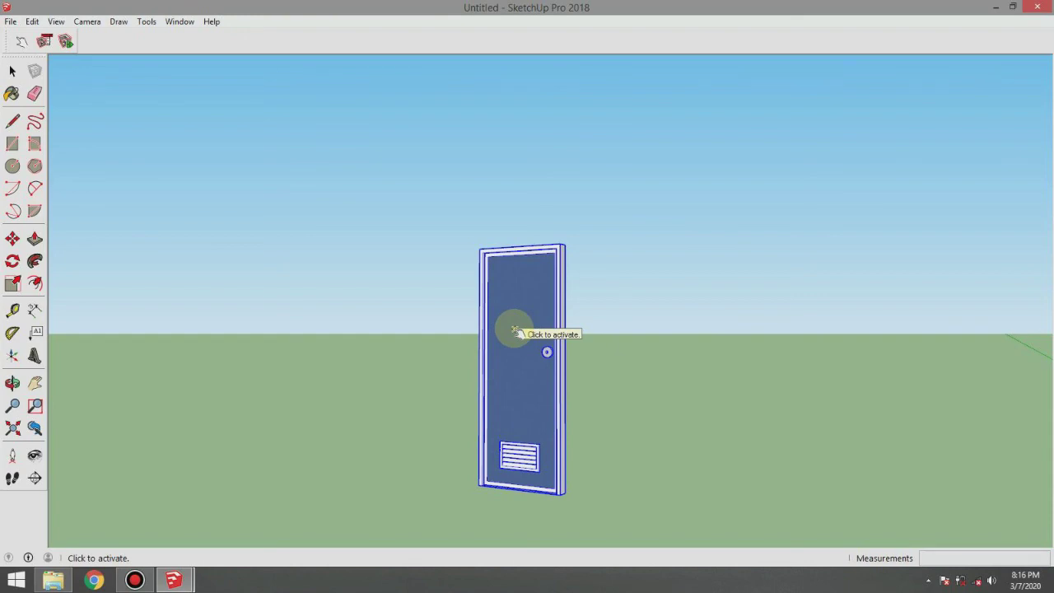
left_click(514, 330)
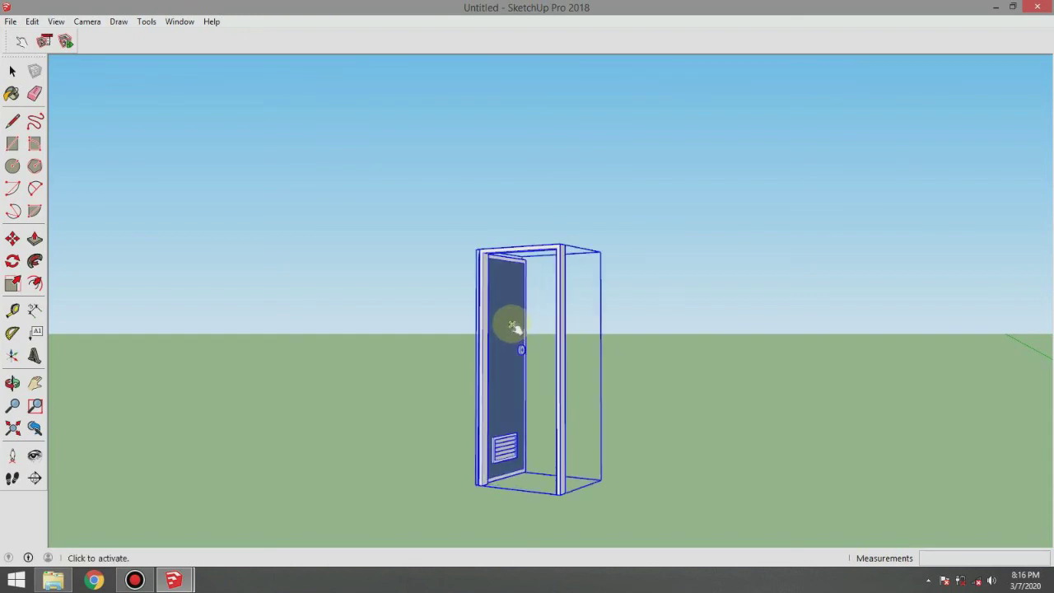
left_click(512, 327)
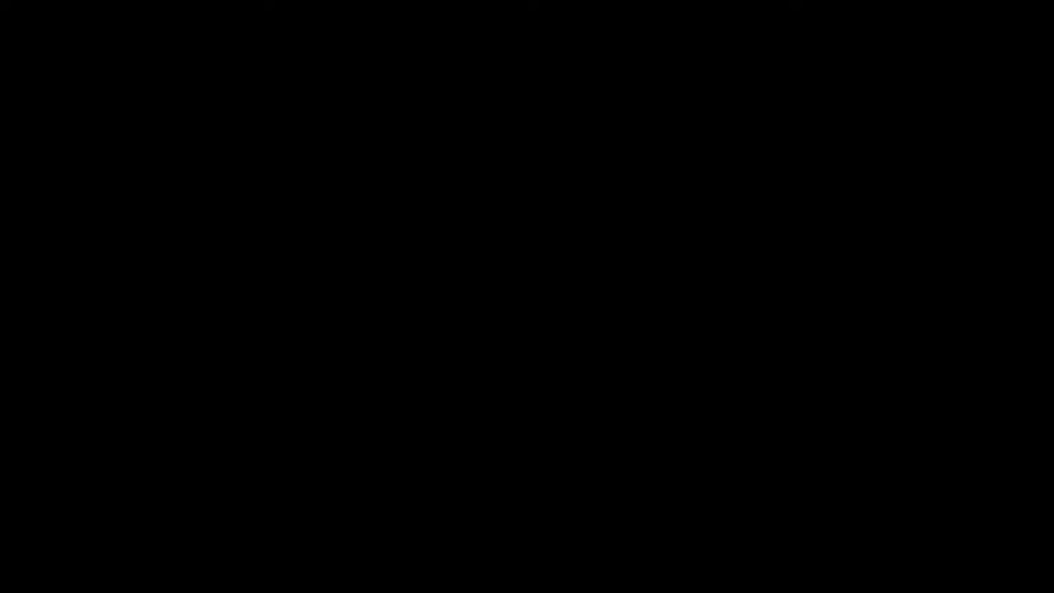